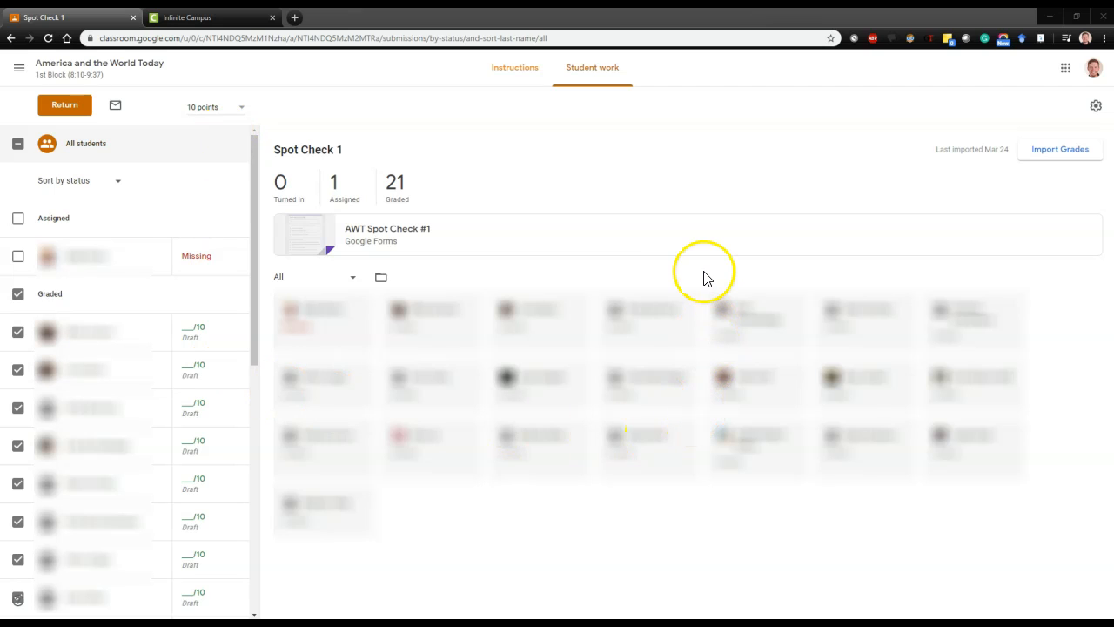
Step: Import the AWT Spot Check #1 form grades into the Spot Check 1 assignment and confirm the import
{"action": "left_click", "coordinate": [252, 152]}
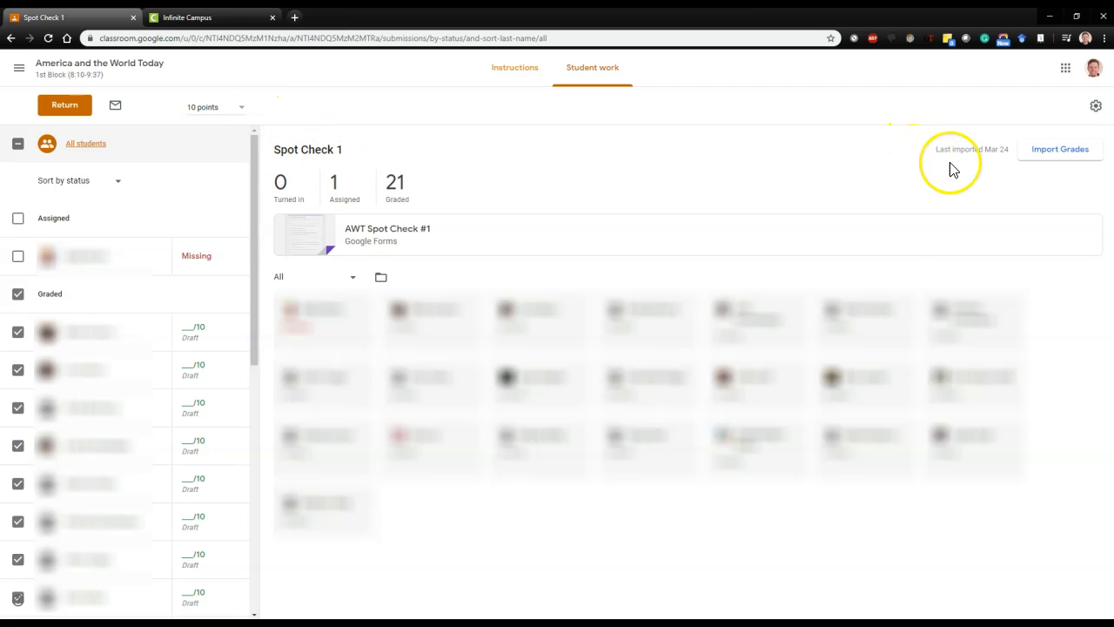
{"action": "left_click", "coordinate": [1033, 162]}
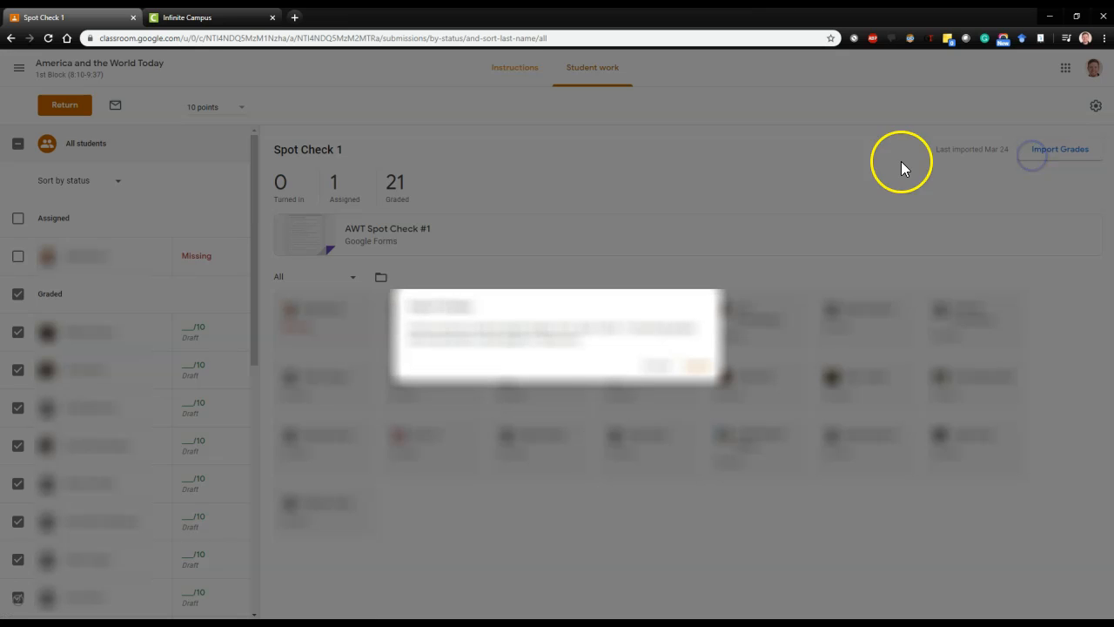
{"action": "left_click", "coordinate": [700, 369]}
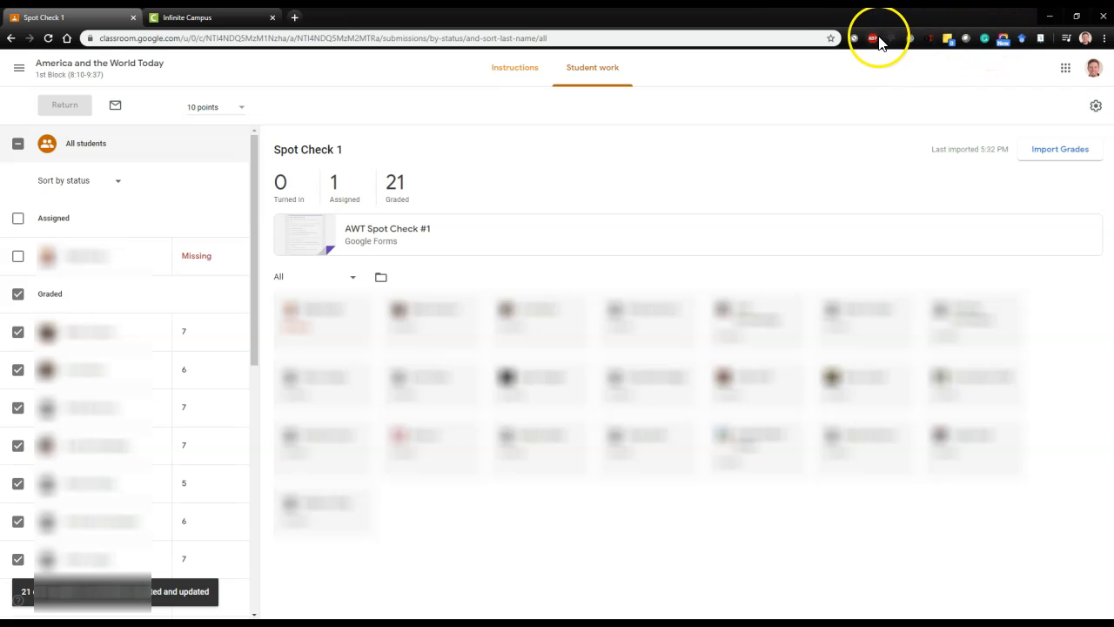
Step: Grab the students' Spot Check 1 grades with the Grade Transferer extension and dismiss the retrieved-data message
{"action": "left_click", "coordinate": [929, 40]}
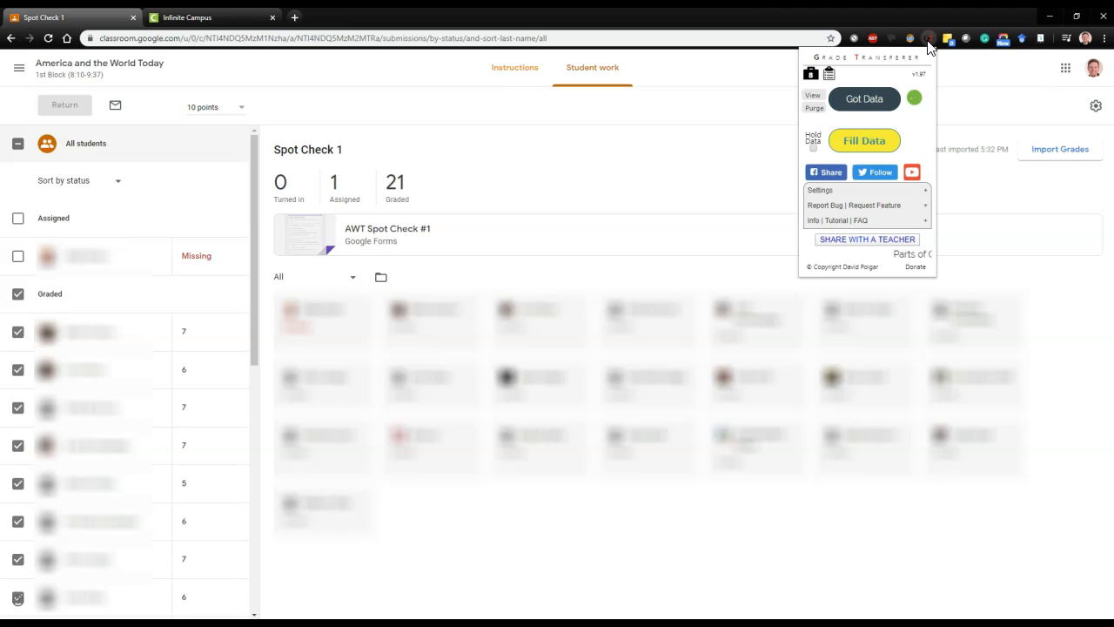
{"action": "left_click", "coordinate": [860, 105]}
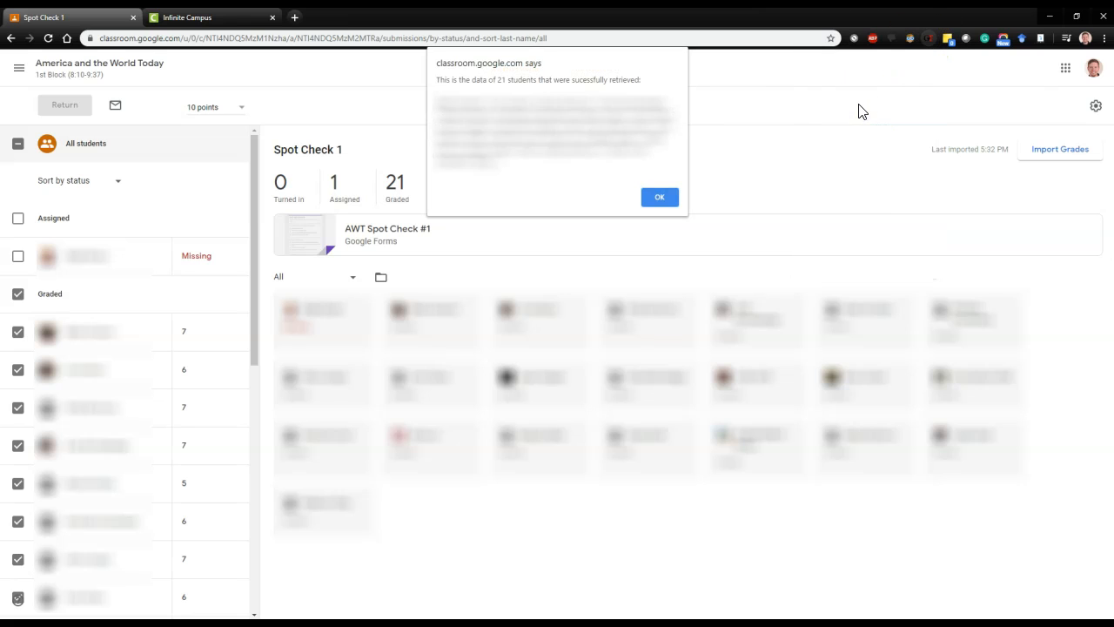
{"action": "left_click", "coordinate": [662, 199]}
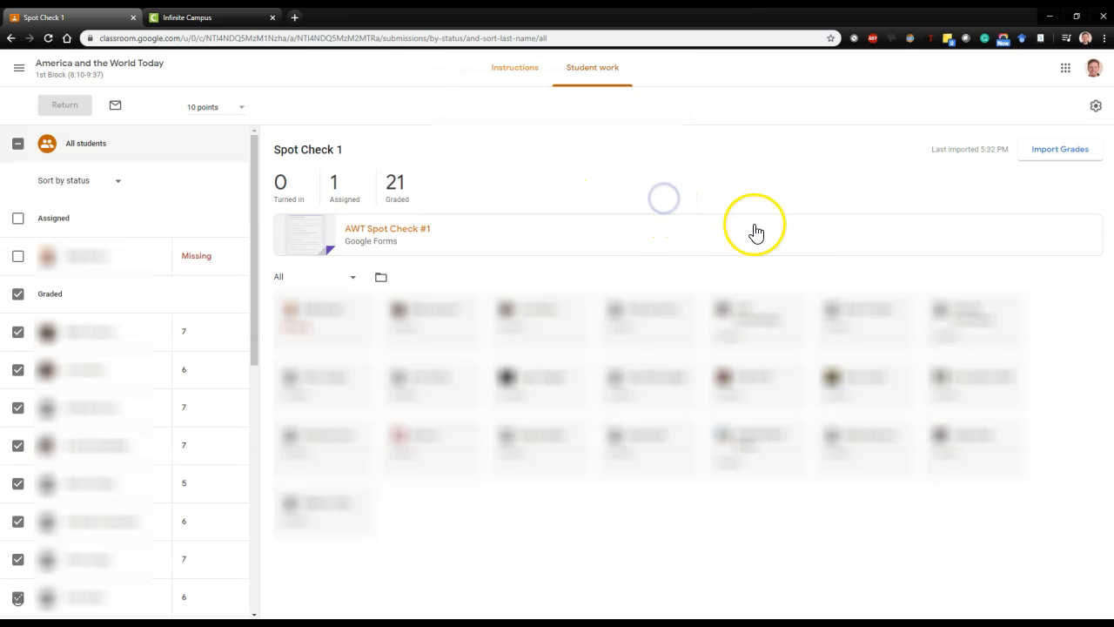
Step: Switch to the Infinite Campus grade book and expand the Spot Check #1 assignment column
{"action": "left_click", "coordinate": [207, 21]}
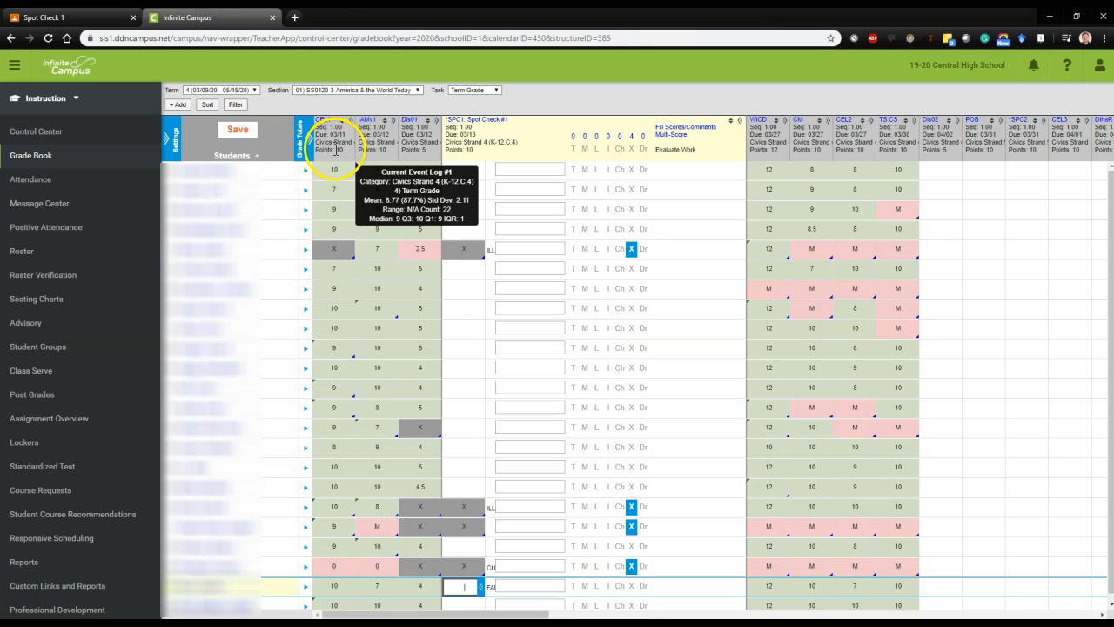
{"action": "left_click", "coordinate": [740, 121]}
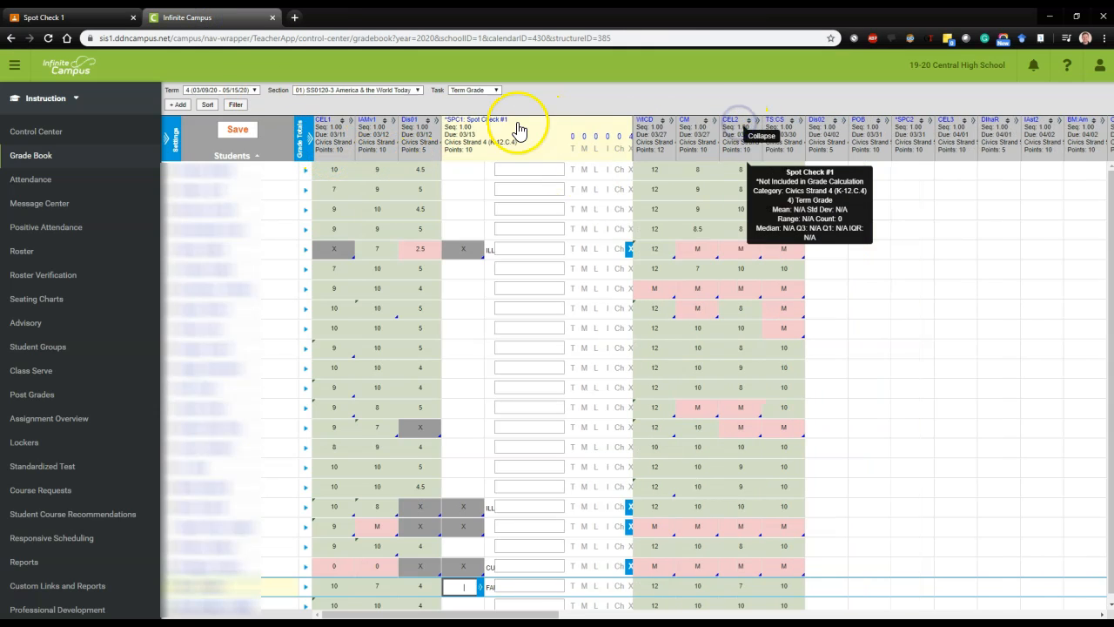
{"action": "left_click", "coordinate": [518, 129]}
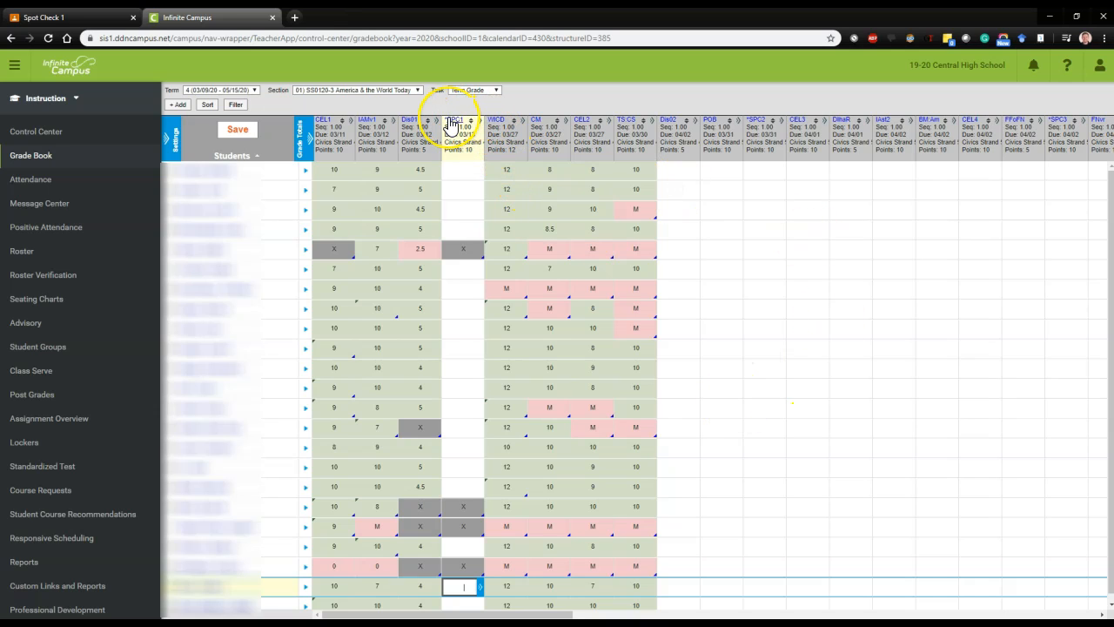
{"action": "mouse_move", "coordinate": [452, 126]}
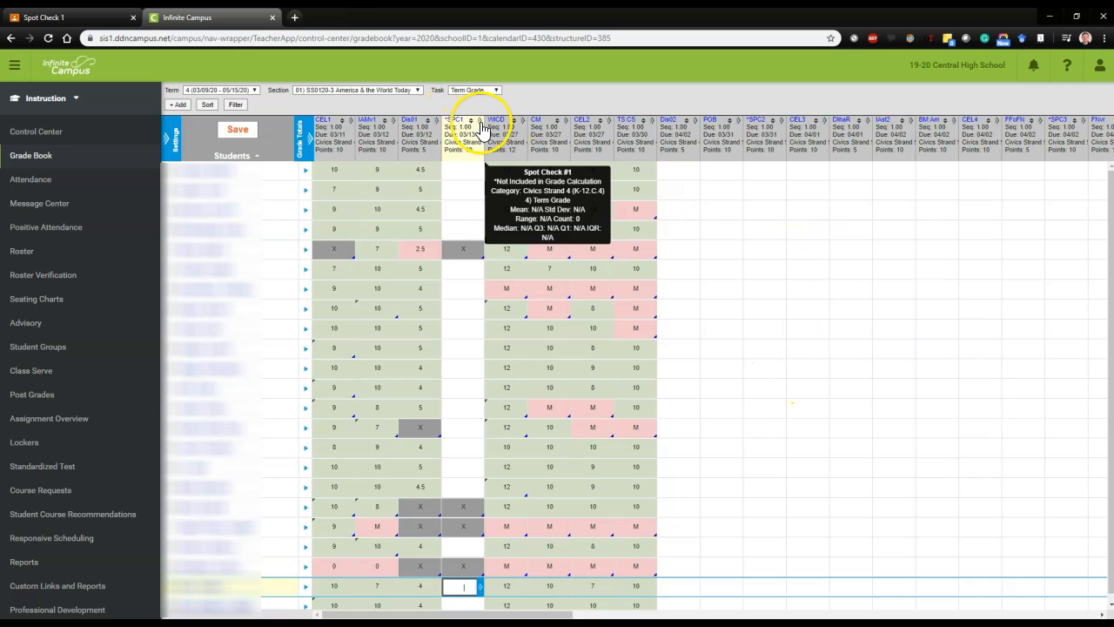
{"action": "left_click", "coordinate": [481, 120]}
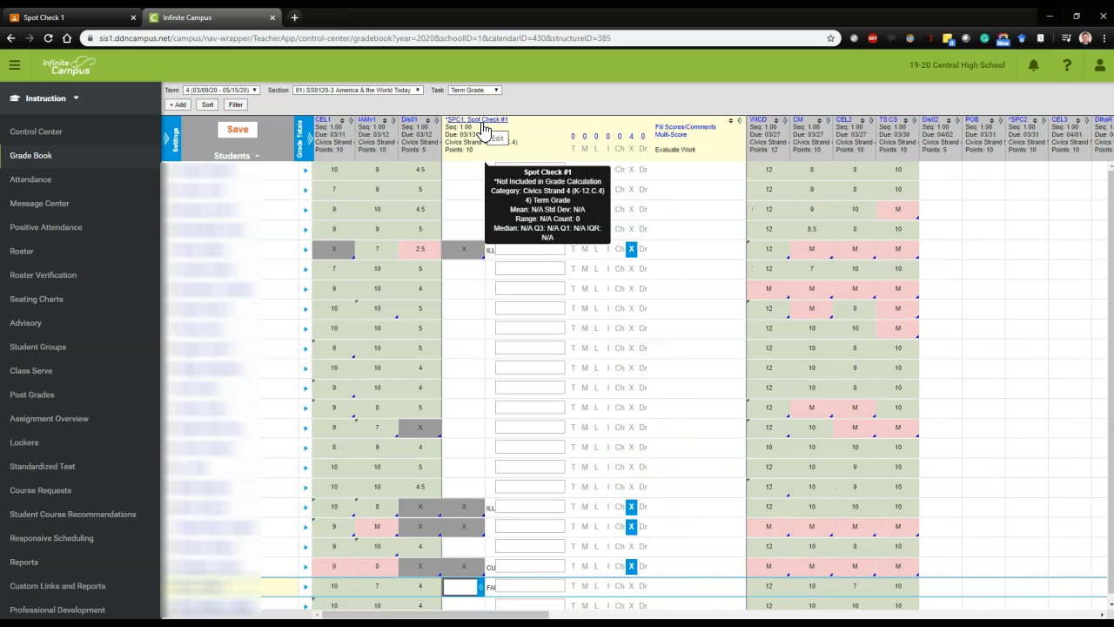
Step: Fill the Spot Check #1 score column with the grabbed grades using Grade Transferer, and close the extension
{"action": "left_click", "coordinate": [935, 42]}
{"action": "left_click", "coordinate": [914, 99]}
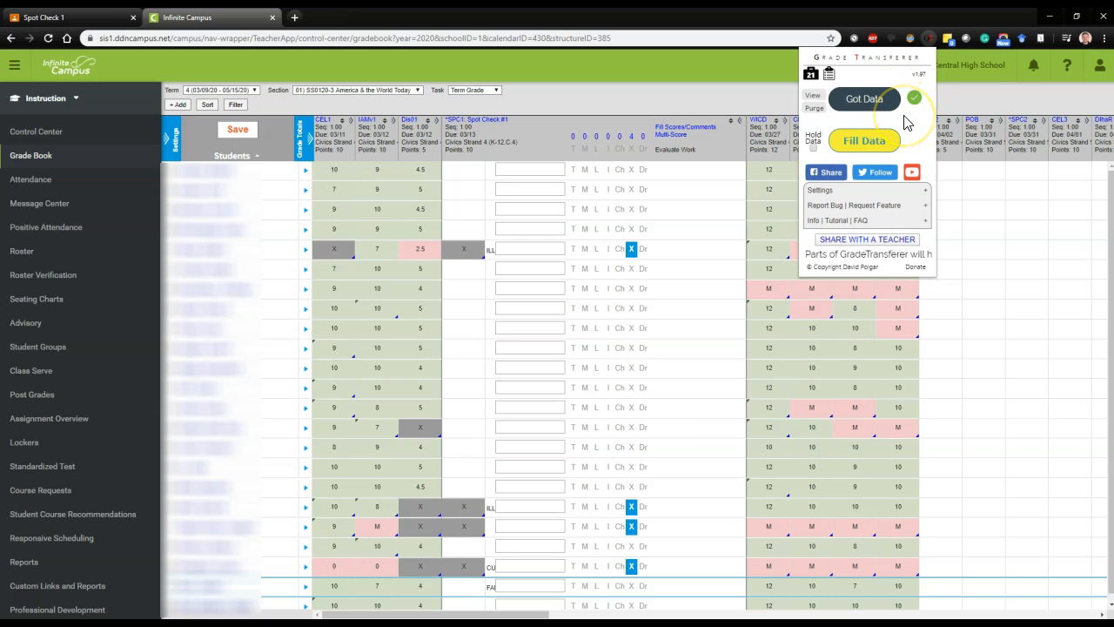
{"action": "left_click", "coordinate": [864, 144]}
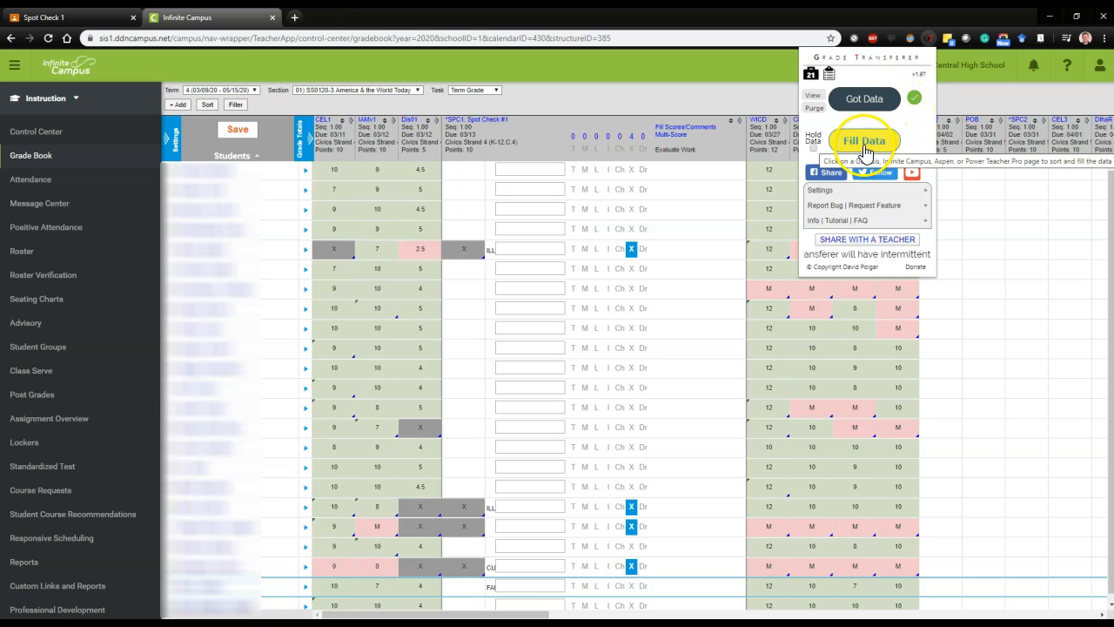
{"action": "left_click", "coordinate": [547, 223]}
{"action": "left_click", "coordinate": [517, 196]}
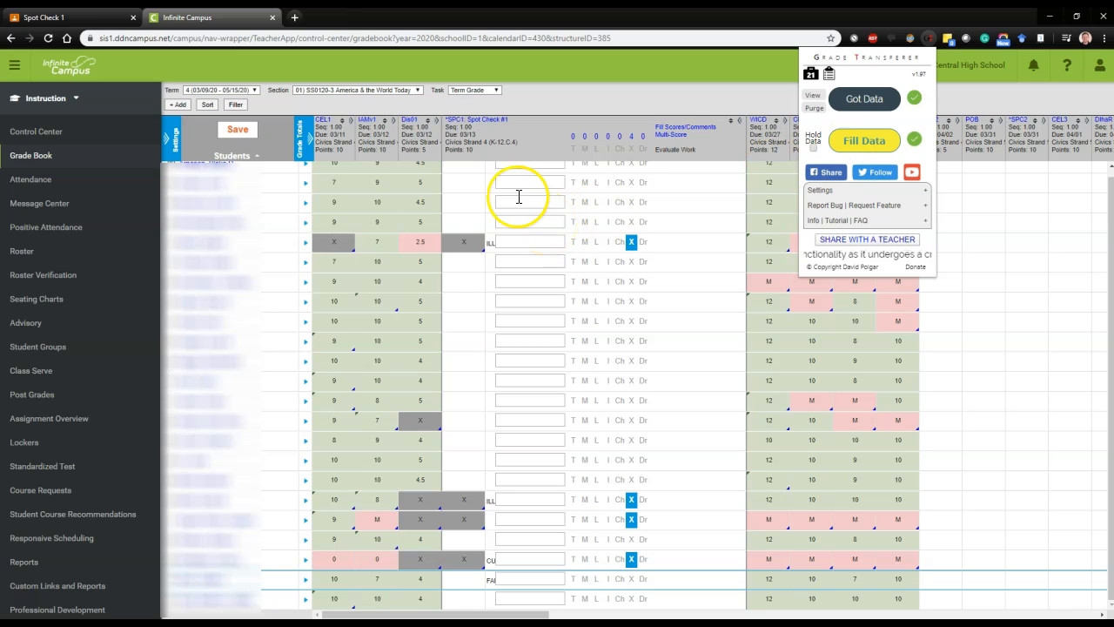
{"action": "left_click", "coordinate": [660, 174]}
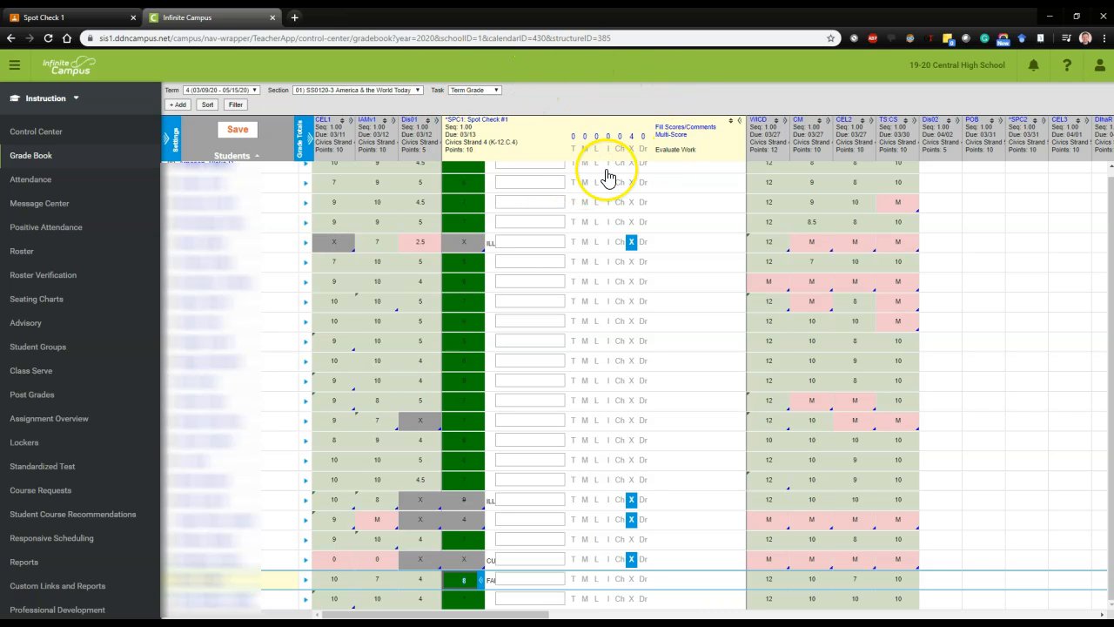
Step: Examine the filled Spot Check #1 scores through the student list and compare them with the Google Classroom assignment
{"action": "scroll", "coordinate": [510, 225], "scroll_direction": "up", "scroll_amount": 1}
{"action": "scroll", "coordinate": [476, 165], "scroll_direction": "down", "scroll_amount": 1}
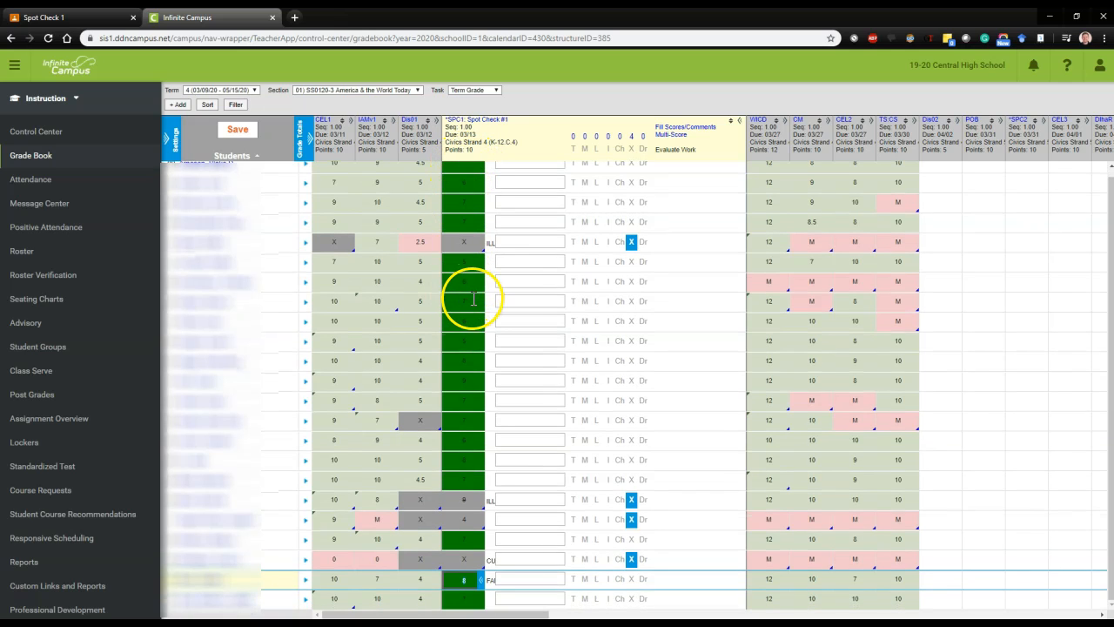
{"action": "scroll", "coordinate": [473, 287], "scroll_direction": "up", "scroll_amount": 1}
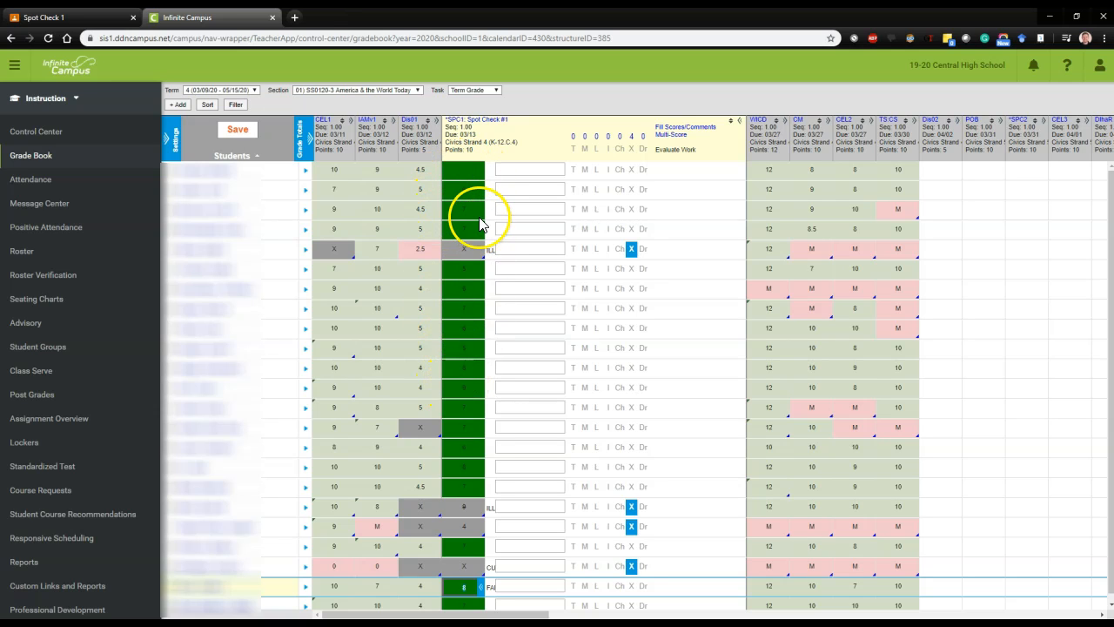
{"action": "scroll", "coordinate": [479, 218], "scroll_direction": "down", "scroll_amount": 1}
{"action": "scroll", "coordinate": [480, 219], "scroll_direction": "up", "scroll_amount": 1}
{"action": "left_click", "coordinate": [81, 17]}
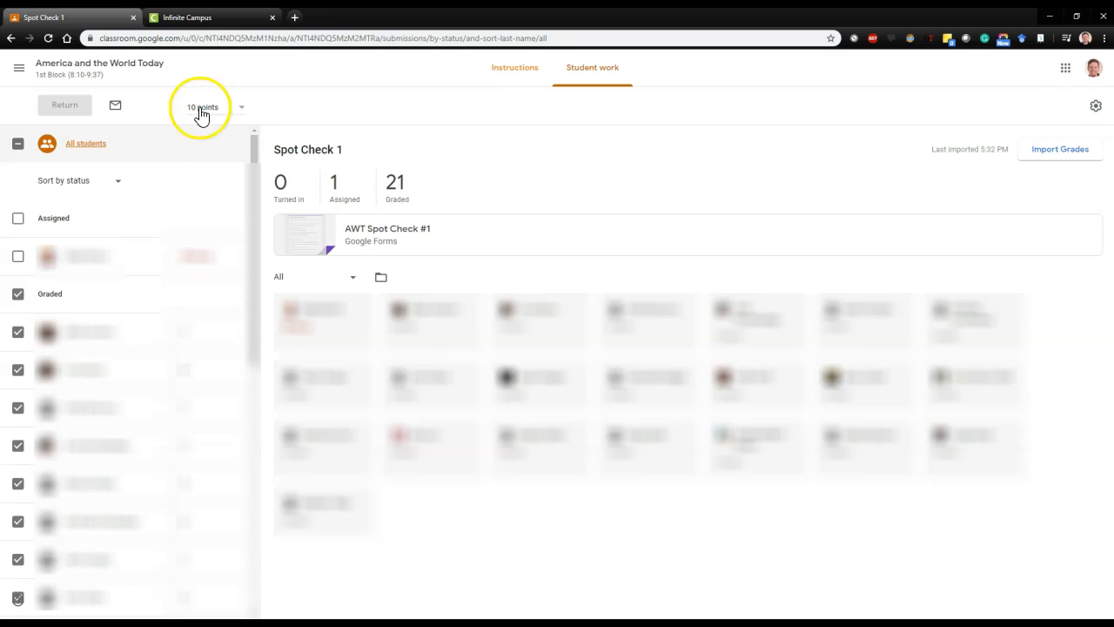
{"action": "left_click", "coordinate": [210, 28]}
Step: Commit the first student's Spot Check #1 score, save the grade book and collapse the assignment column
{"action": "left_click", "coordinate": [453, 169]}
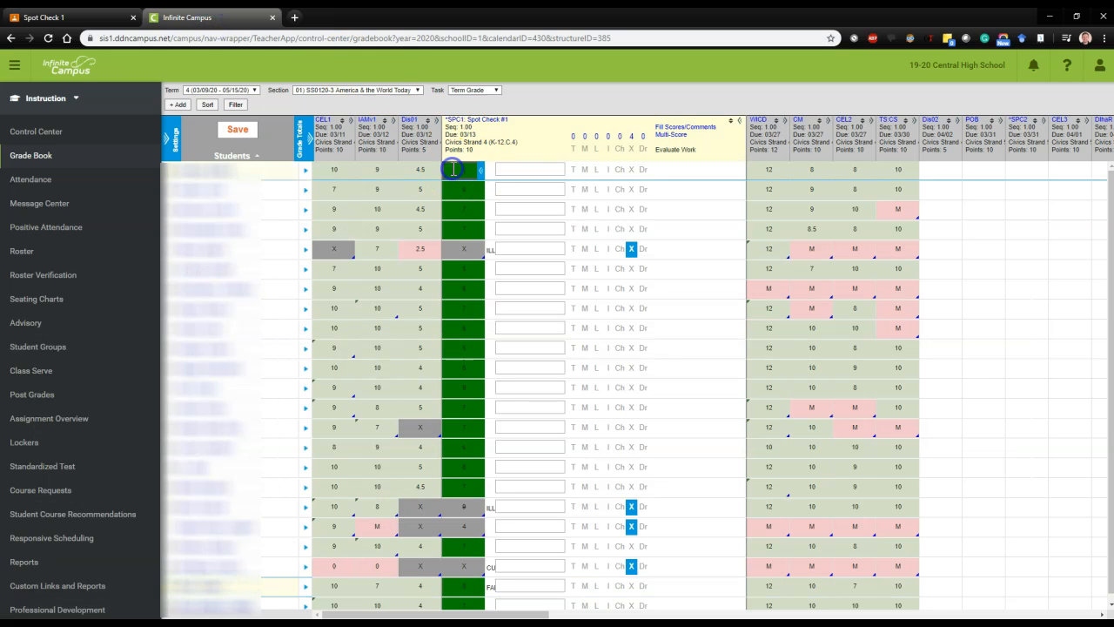
{"action": "key", "text": "Return"}
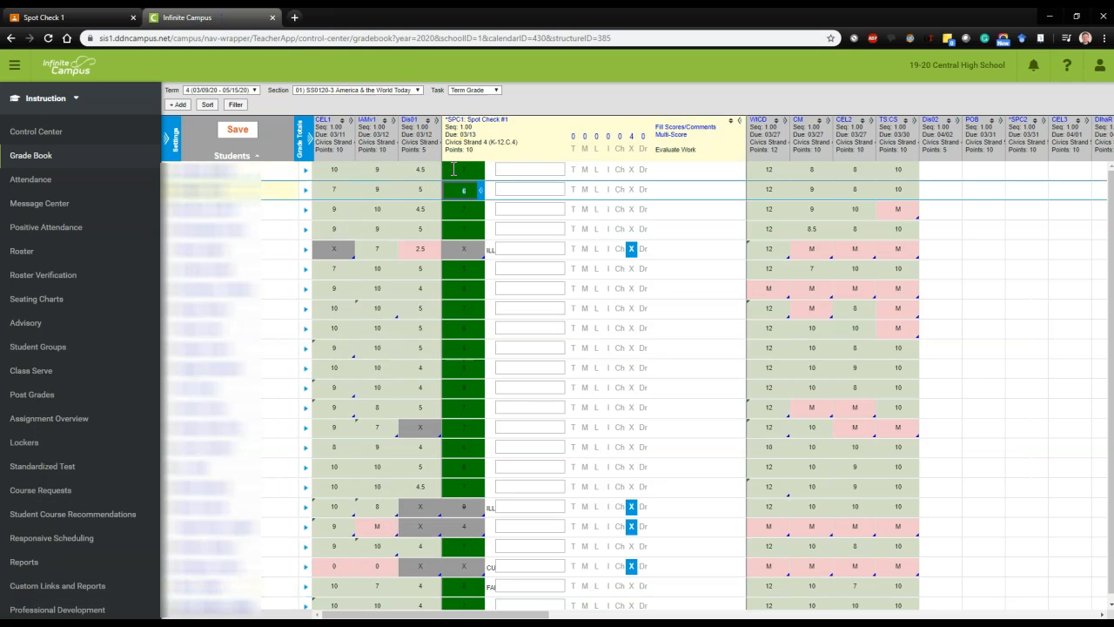
{"action": "left_click", "coordinate": [238, 140]}
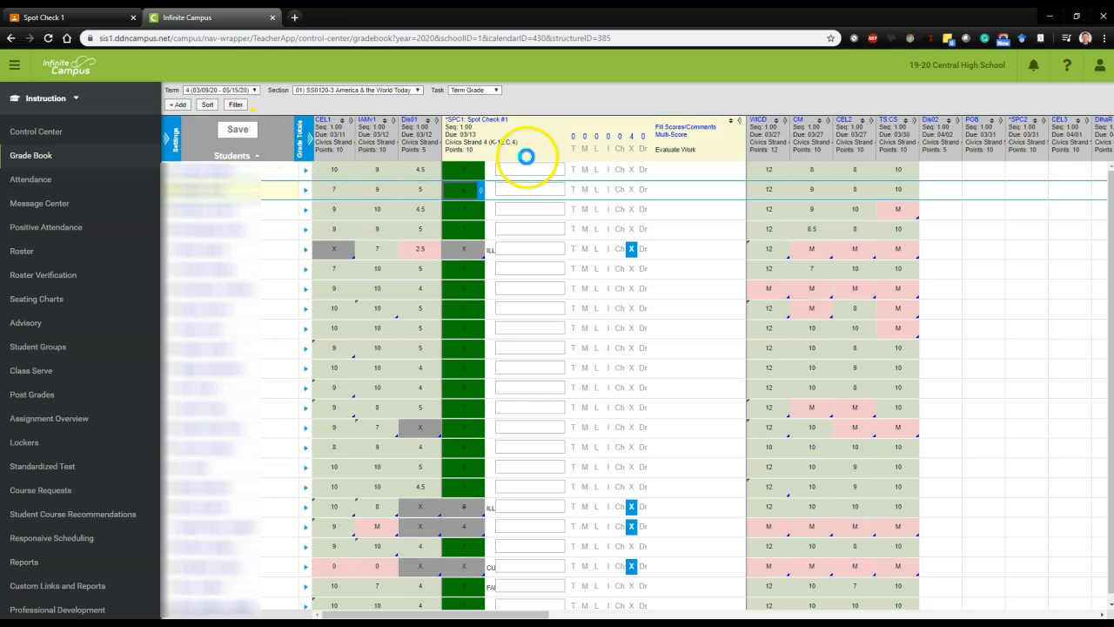
{"action": "left_click", "coordinate": [740, 120]}
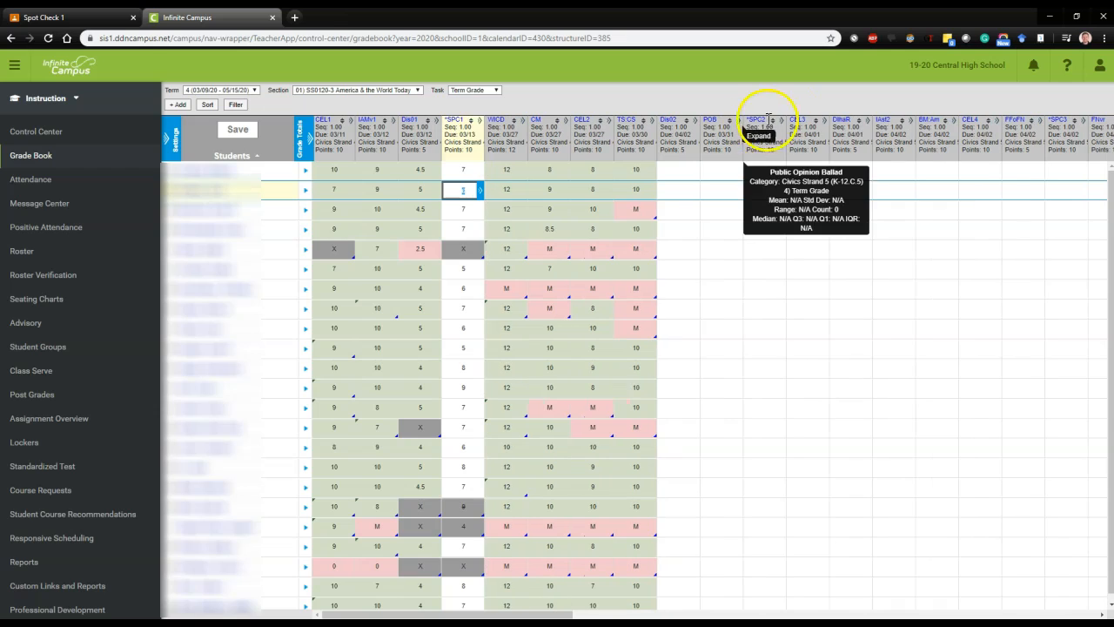
Step: Check the Grade Transferer's data state and return to the Spot Check 1 assignment in Google Classroom
{"action": "left_click", "coordinate": [929, 38]}
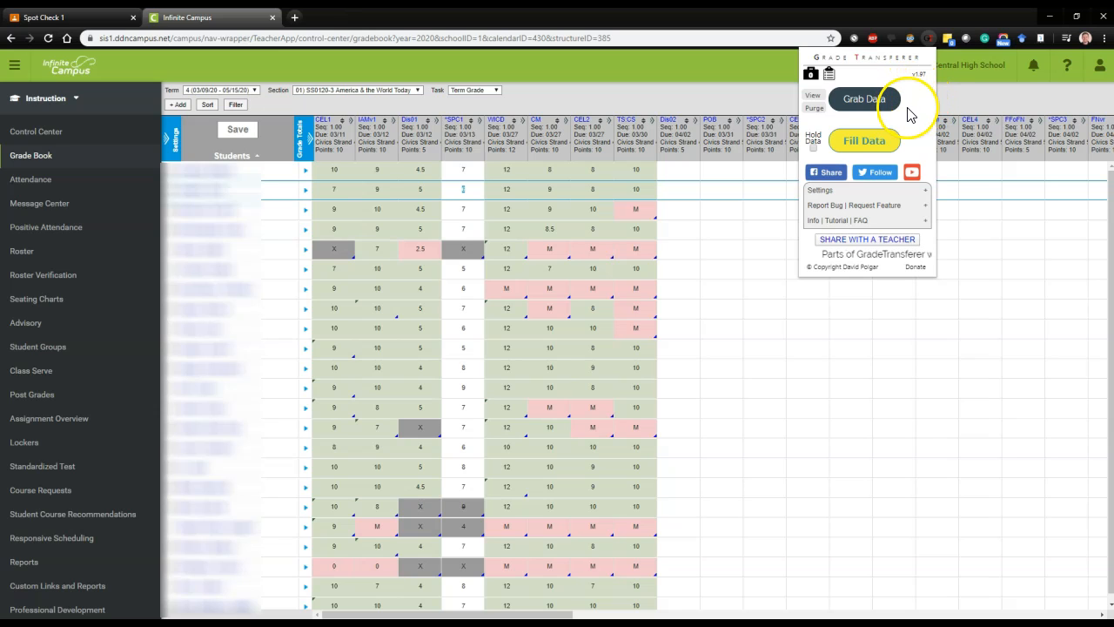
{"action": "left_click", "coordinate": [929, 39]}
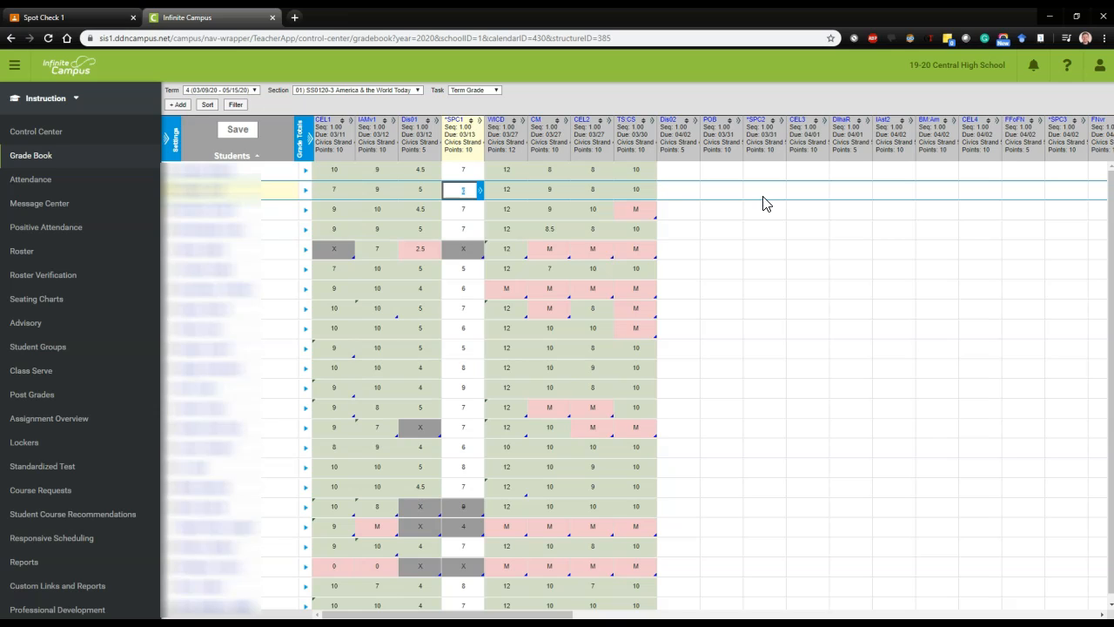
{"action": "left_click", "coordinate": [102, 21]}
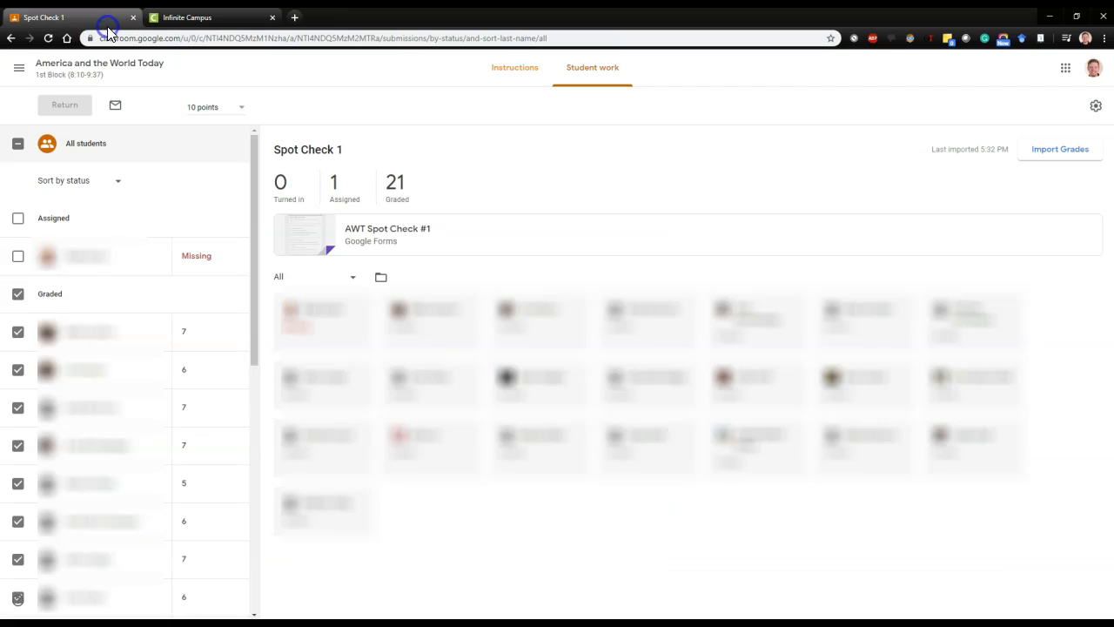